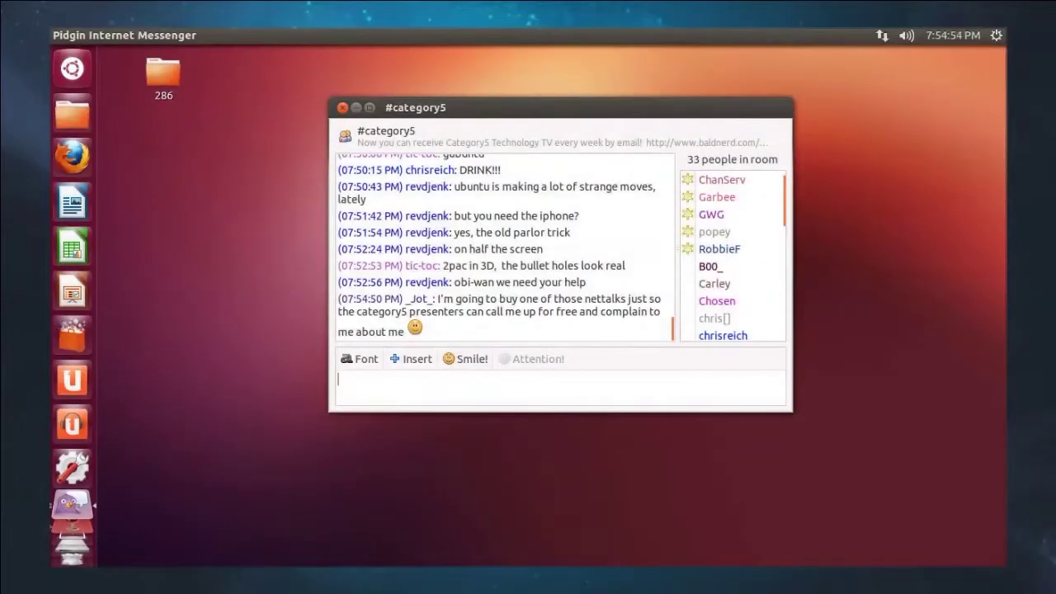
Open and dismiss the Dash, then hold Super to show the launcher's numbered shortcuts
{"action": "key", "text": "super"}
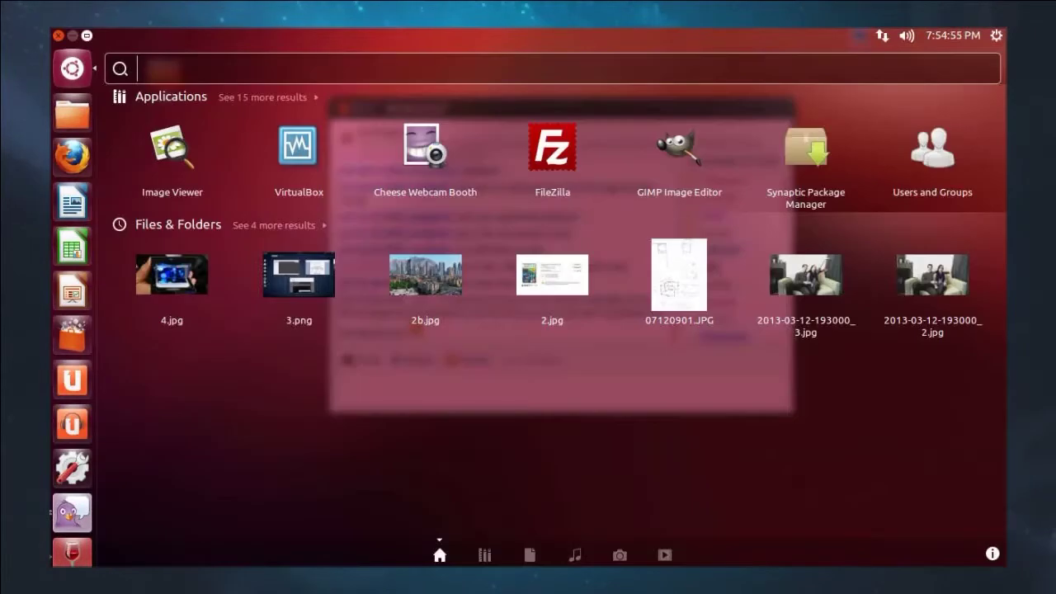
{"action": "key", "text": "super"}
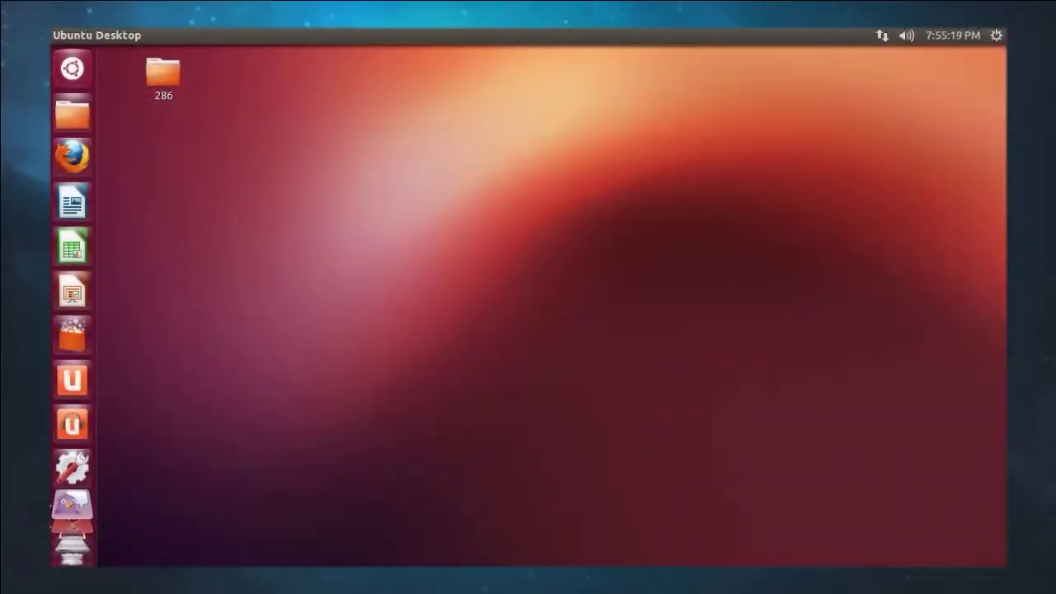
{"action": "key", "text": "super"}
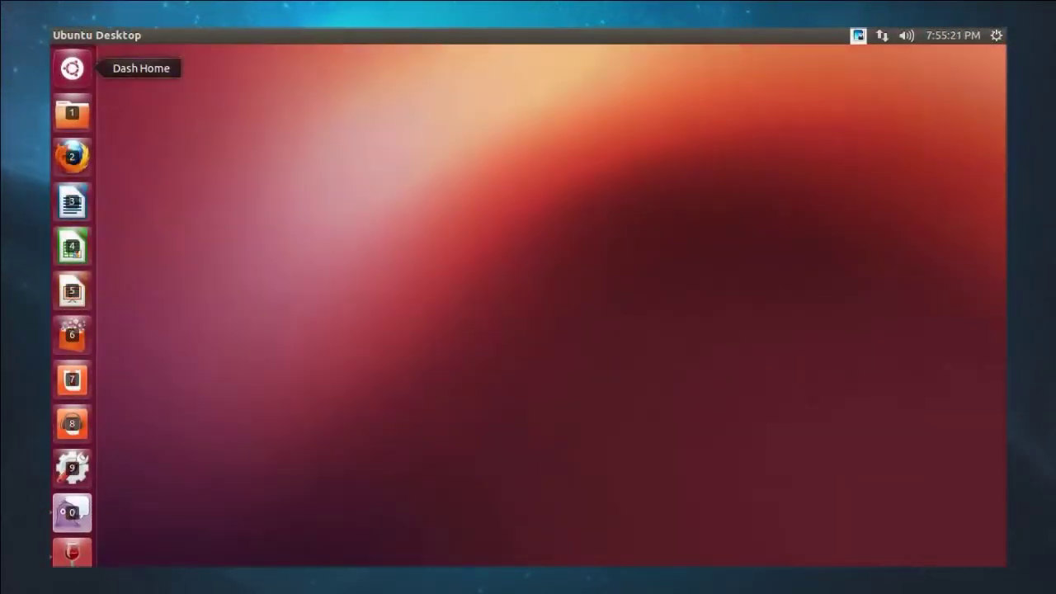
{"action": "left_click", "coordinate": [72, 156]}
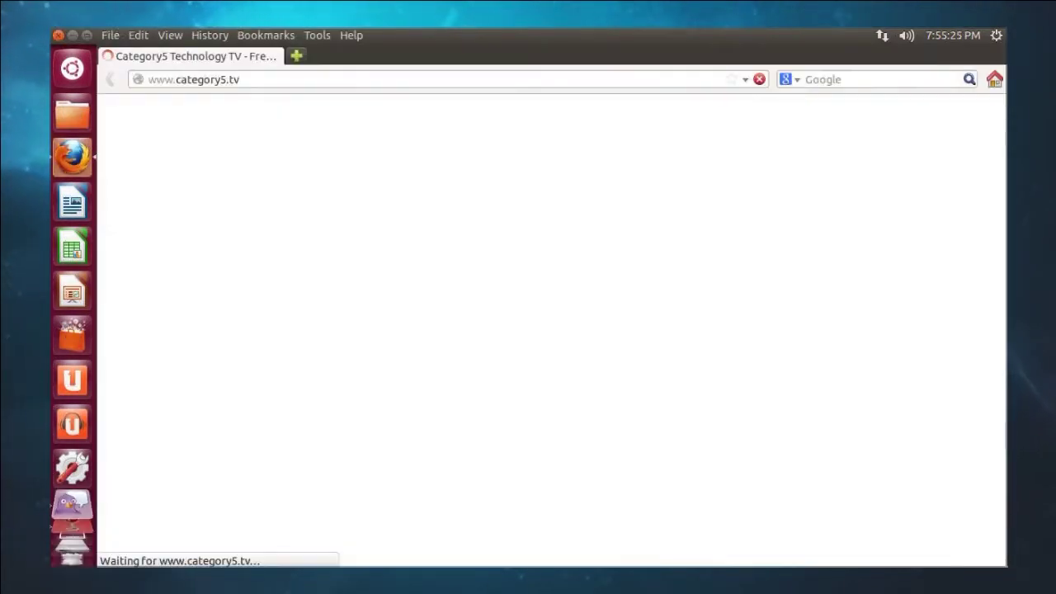
{"action": "scroll", "coordinate": [551, 330], "scroll_direction": "down", "scroll_amount": 3}
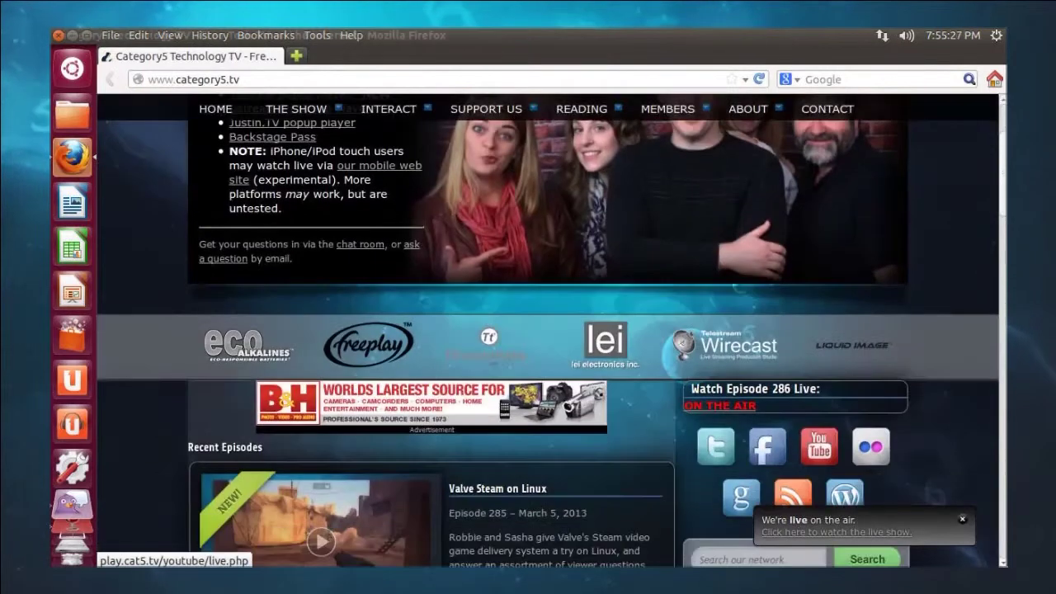
{"action": "scroll", "coordinate": [321, 280], "scroll_direction": "down", "scroll_amount": 10}
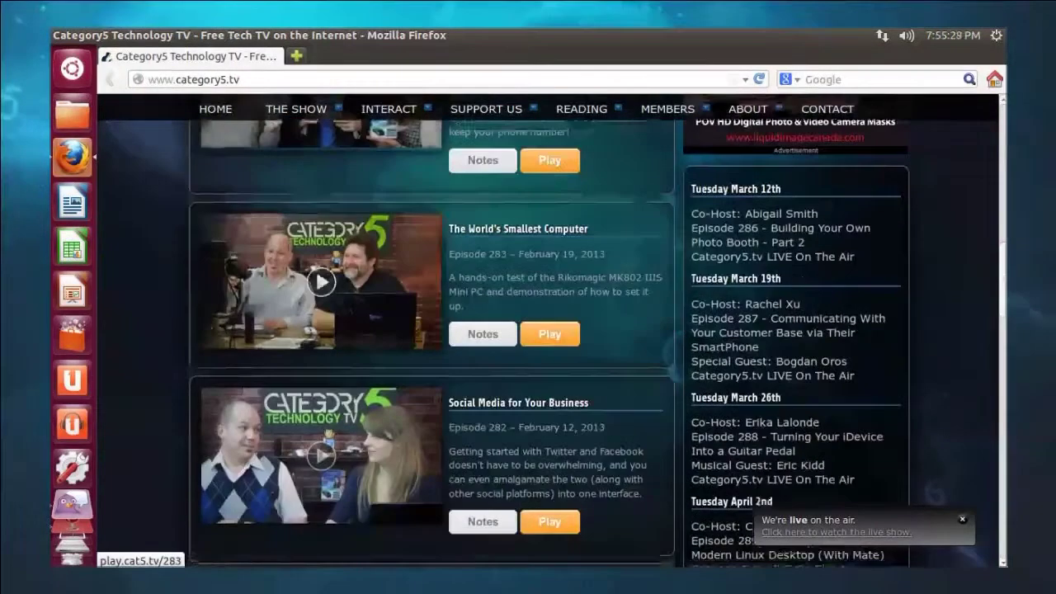
{"action": "scroll", "coordinate": [320, 280], "scroll_direction": "down", "scroll_amount": 5}
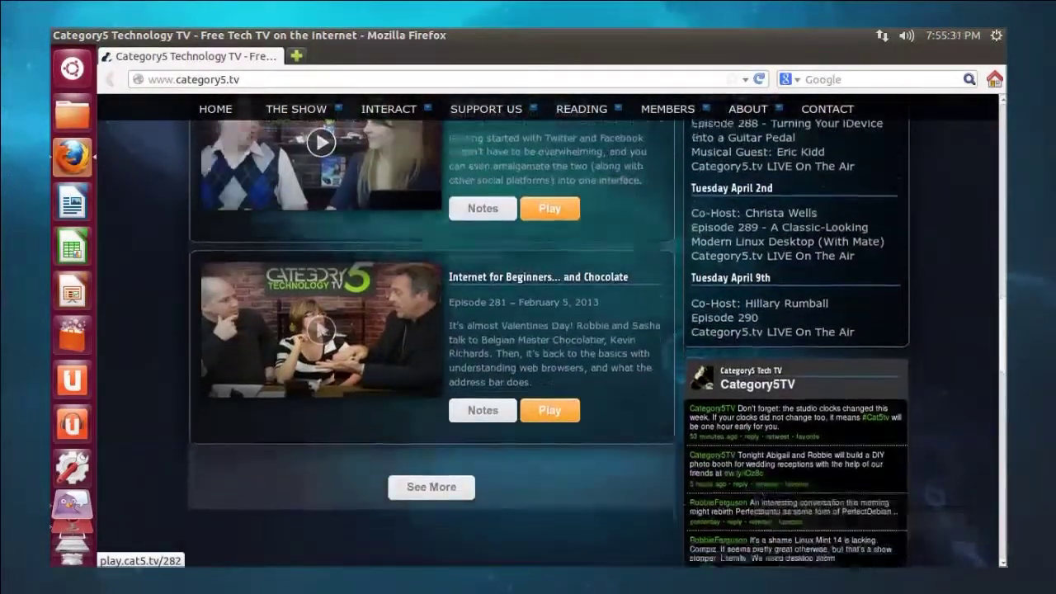
{"action": "scroll", "coordinate": [321, 280], "scroll_direction": "down", "scroll_amount": 2}
{"action": "scroll", "coordinate": [321, 281], "scroll_direction": "up", "scroll_amount": 4}
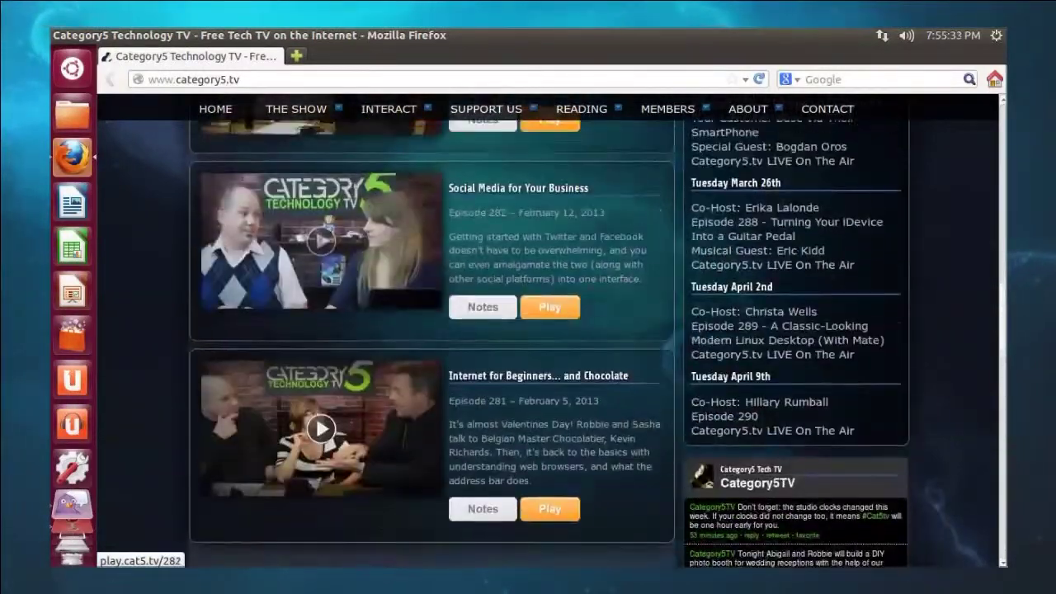
{"action": "scroll", "coordinate": [321, 281], "scroll_direction": "up", "scroll_amount": 2}
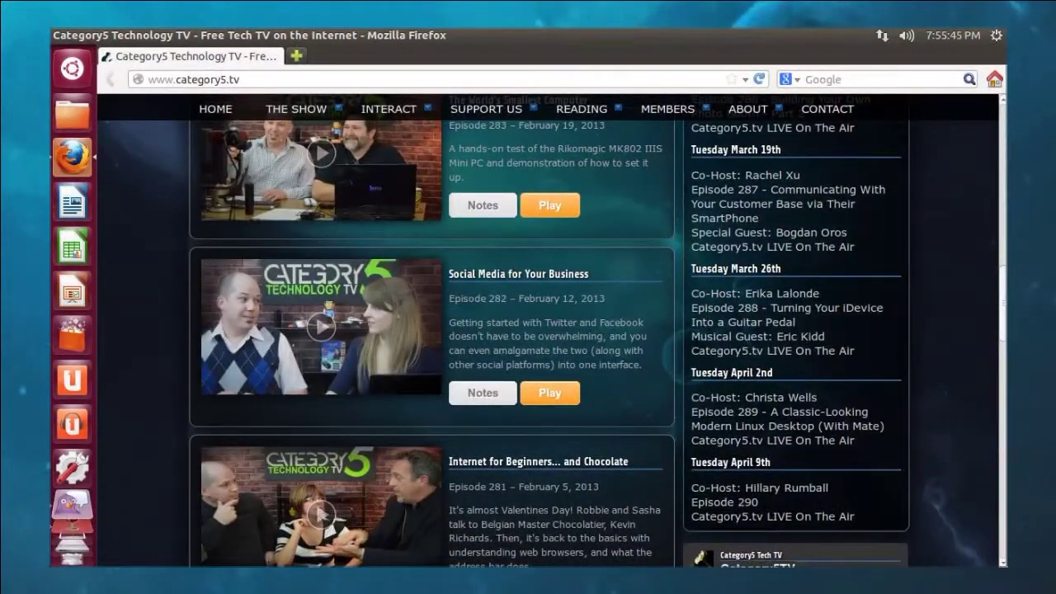
{"action": "key", "text": "super"}
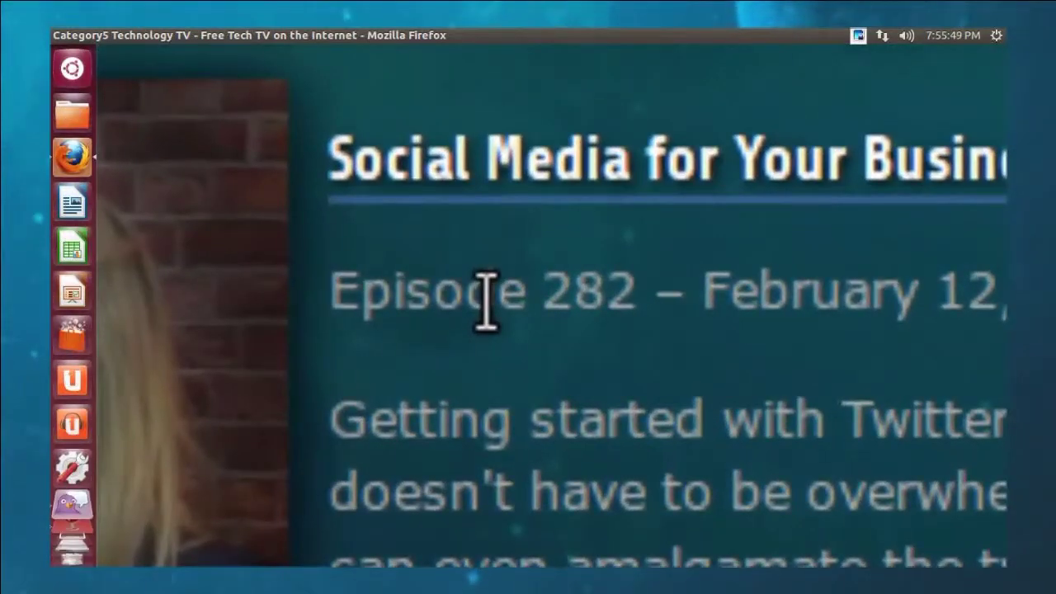
Zoom the screen back out to normal size from the Episode 282 close-up
{"action": "key", "text": "super"}
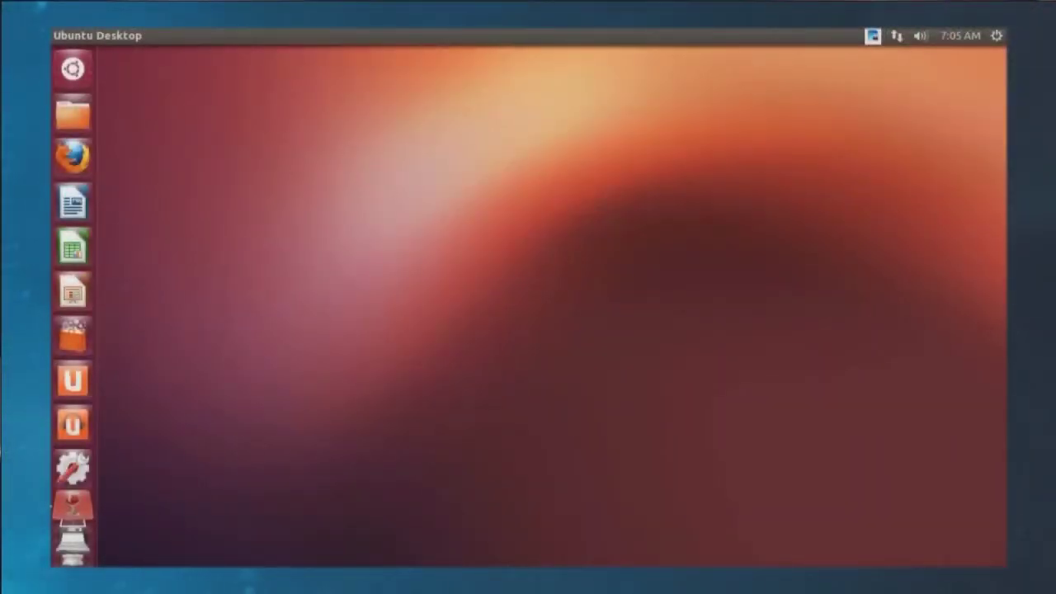
Search the Dash for 'ubuntu s' and launch Ubuntu Software Centre
{"action": "key", "text": "super"}
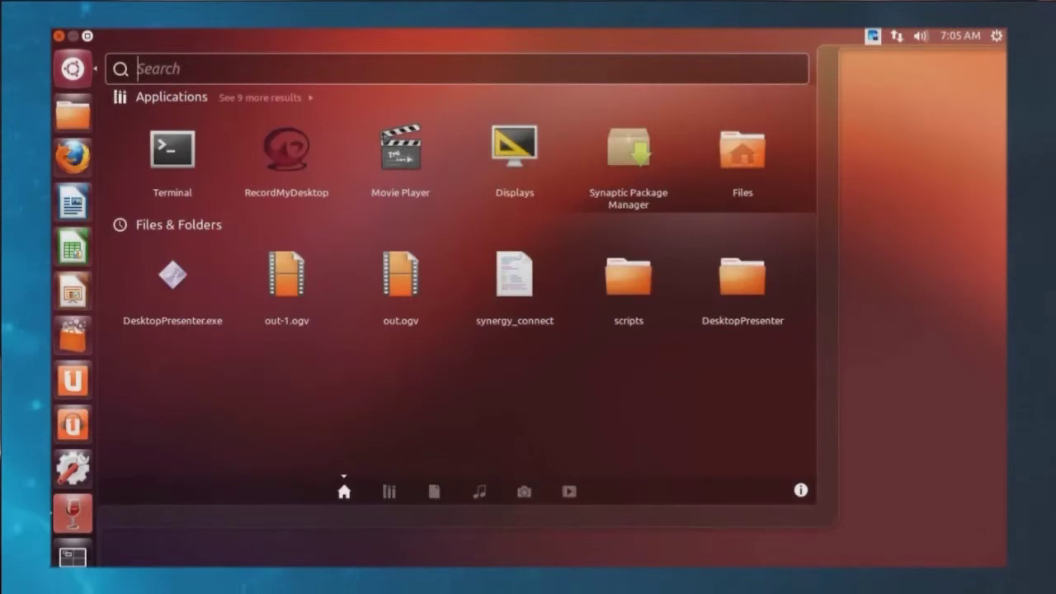
{"action": "type", "text": "ubuntu s"}
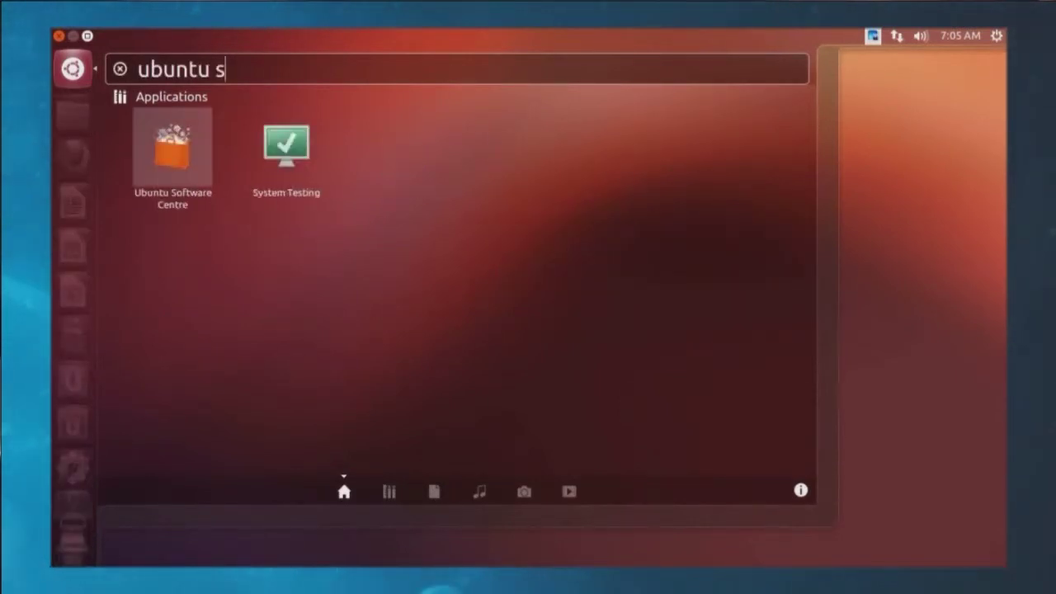
{"action": "key", "text": "Return"}
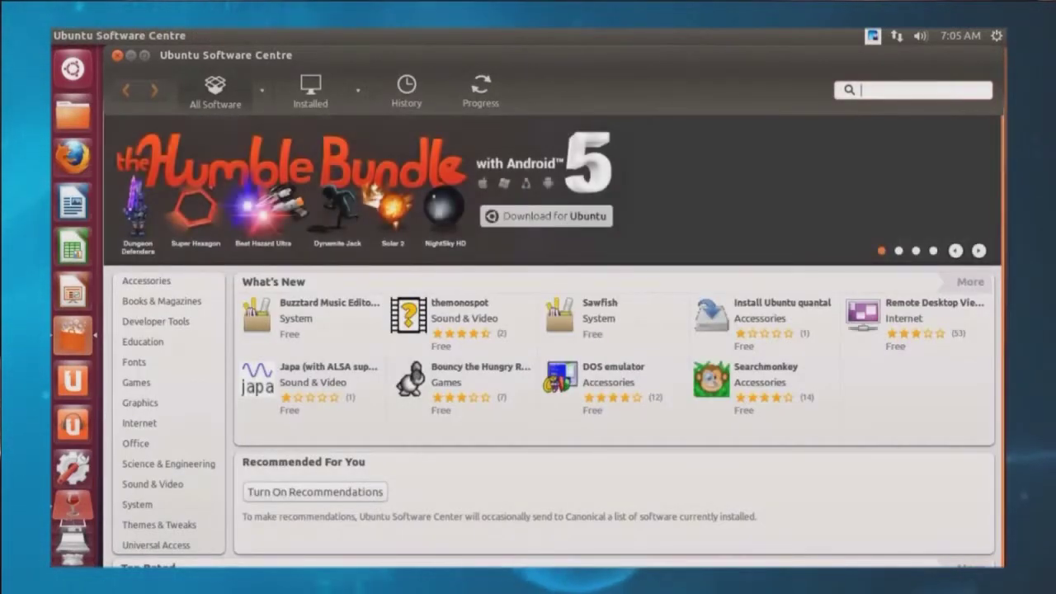
Search 'compizconfig', select CompizConfig Settings Manager and authorise its installation with the password
{"action": "type", "text": "mpizconfig"}
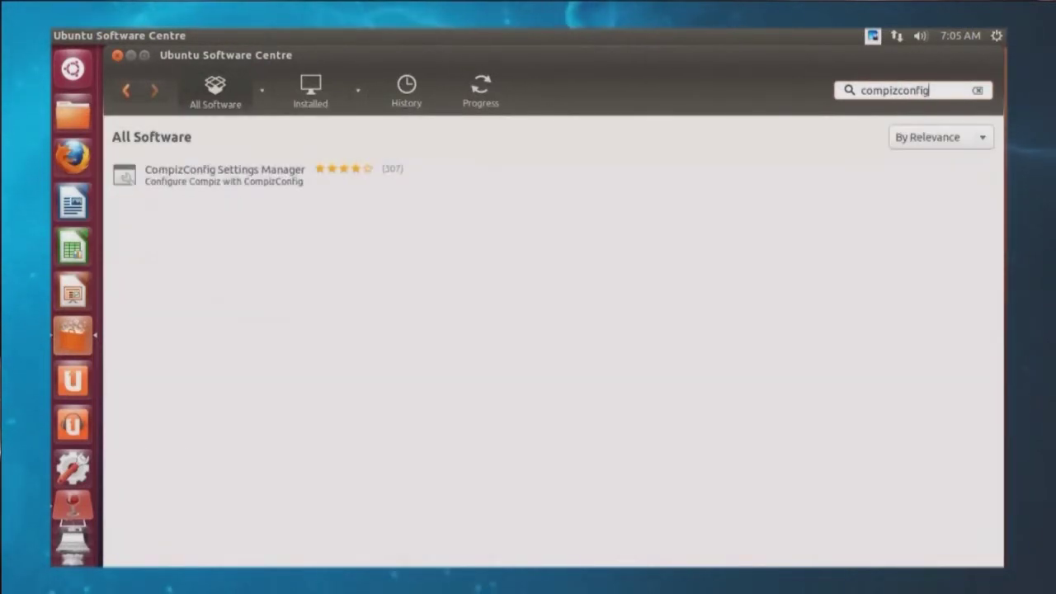
{"action": "left_click", "coordinate": [224, 175]}
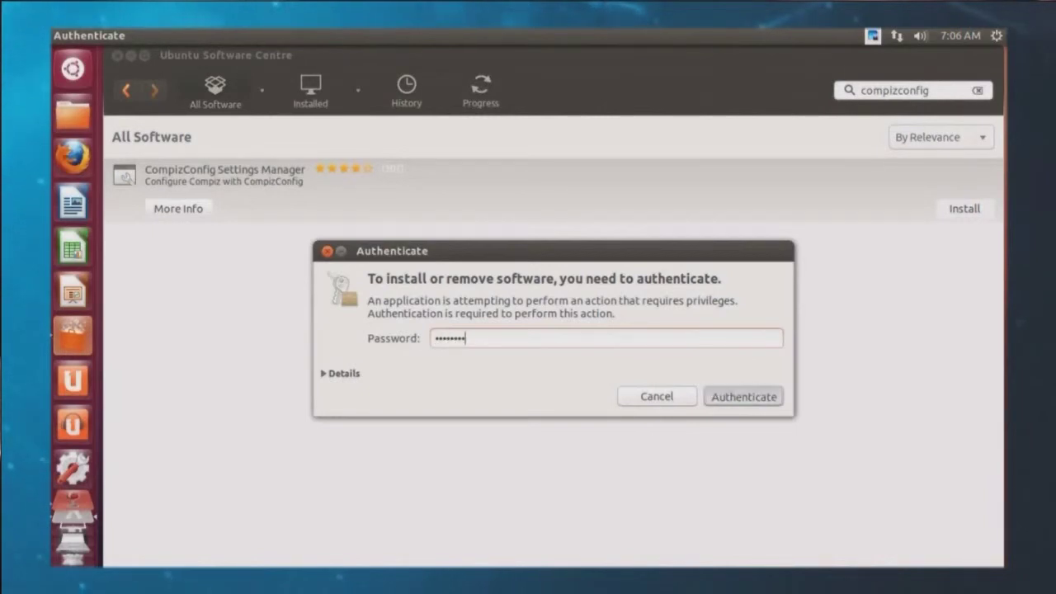
{"action": "key", "text": "Return"}
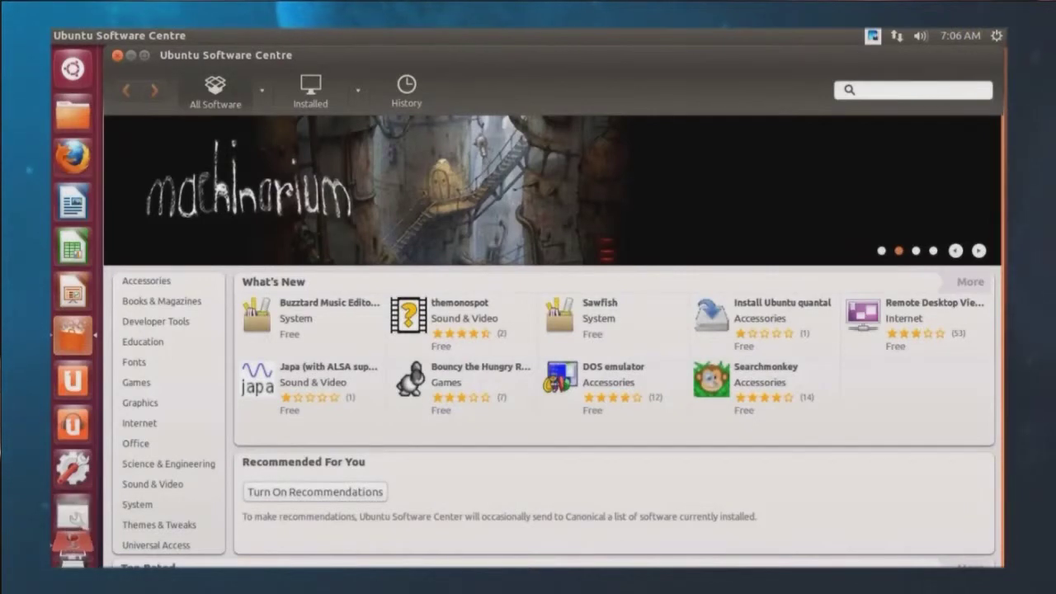
Quit Software Centre and search the Dash for 'comp'
{"action": "key", "text": "ctrl+q"}
{"action": "left_click", "coordinate": [73, 68]}
{"action": "type", "text": "compi"}
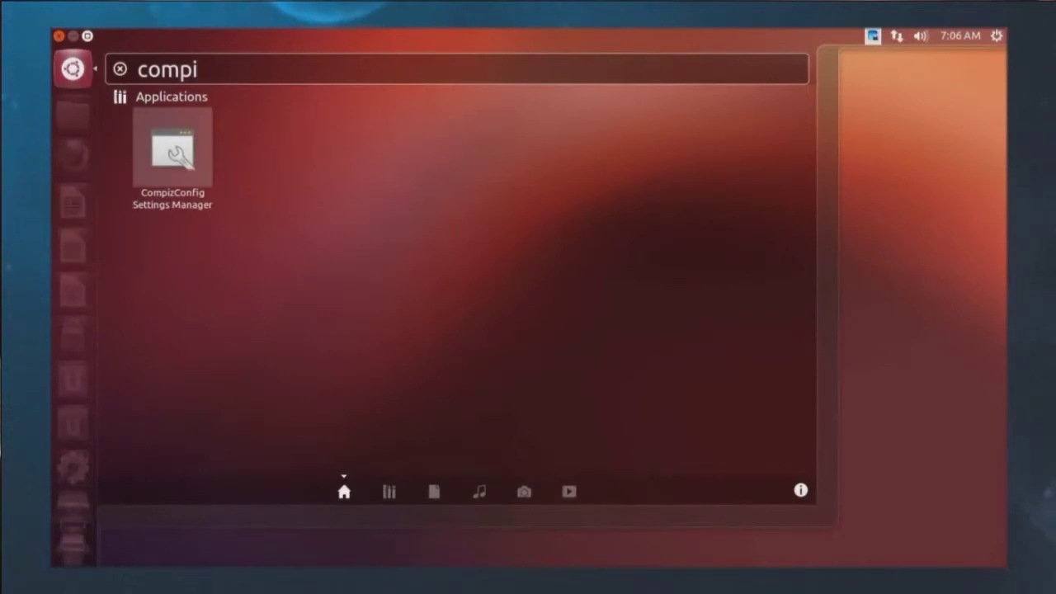
Launch CompizConfig Settings Manager, filter plugins by 'zoom', and open Enhanced Zoom Desktop
{"action": "key", "text": "Return"}
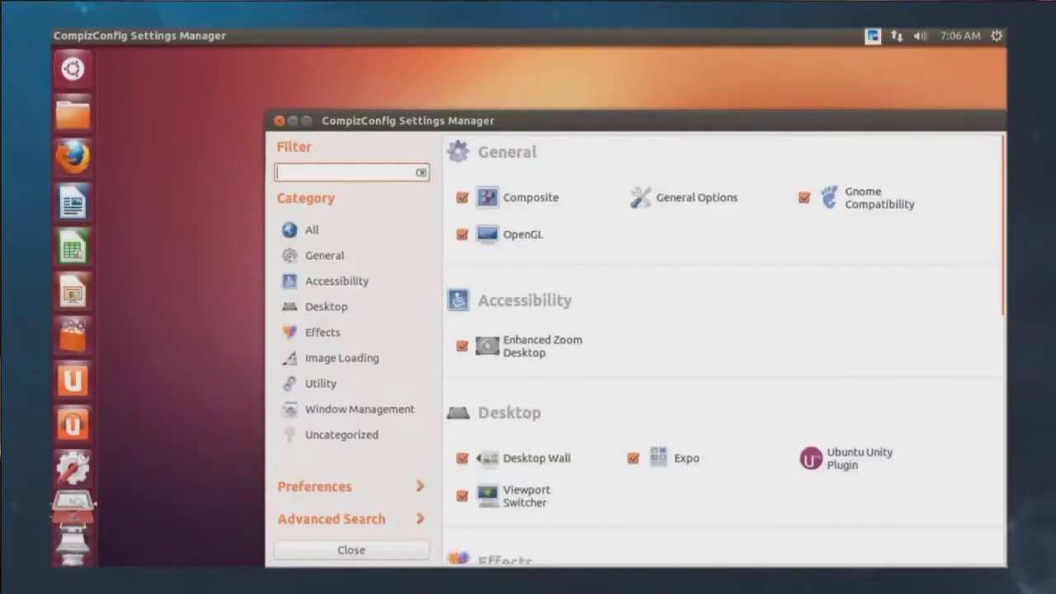
{"action": "type", "text": "zoom"}
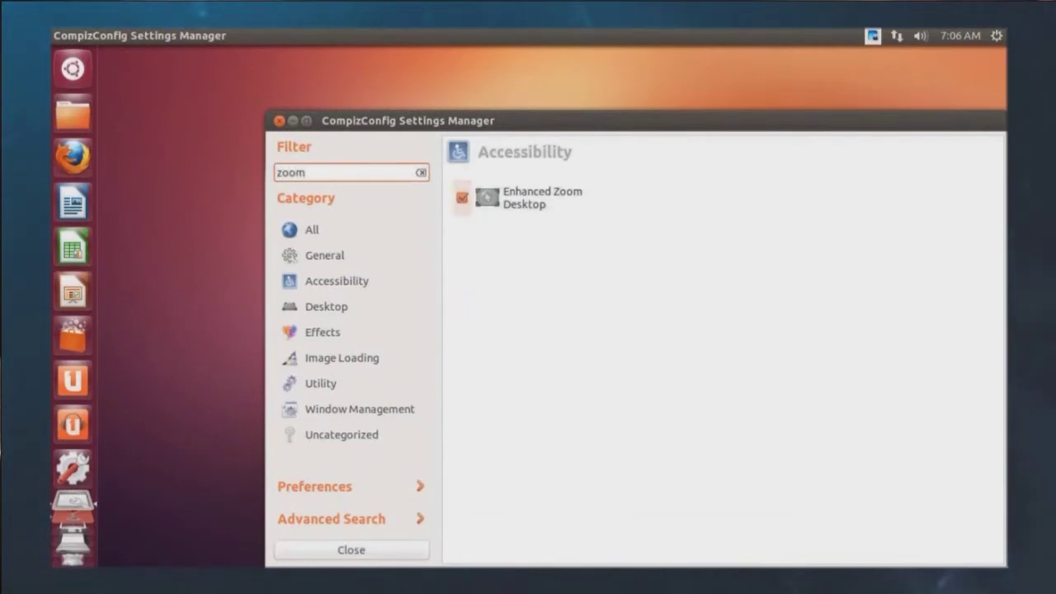
{"action": "left_click", "coordinate": [536, 200]}
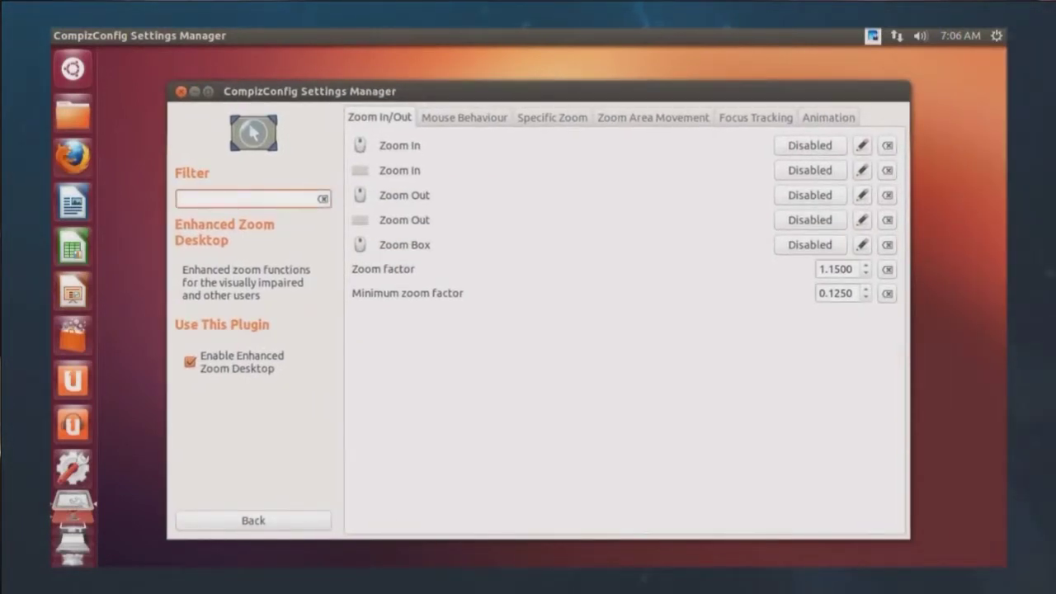
Enable the Zoom In mouse binding and set it to <Super>Button4
{"action": "left_click", "coordinate": [810, 145]}
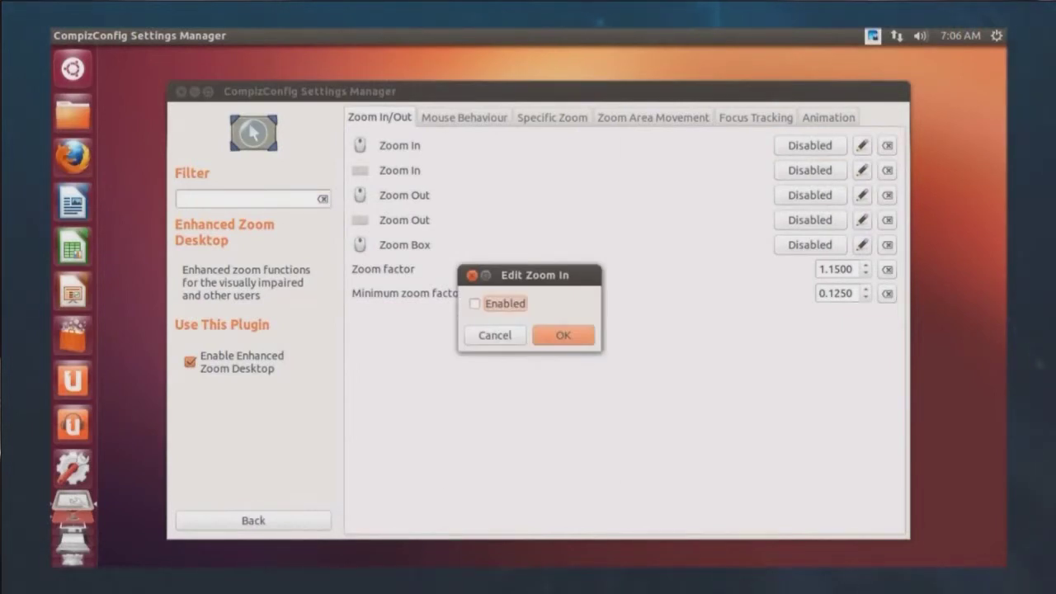
{"action": "key", "text": "space"}
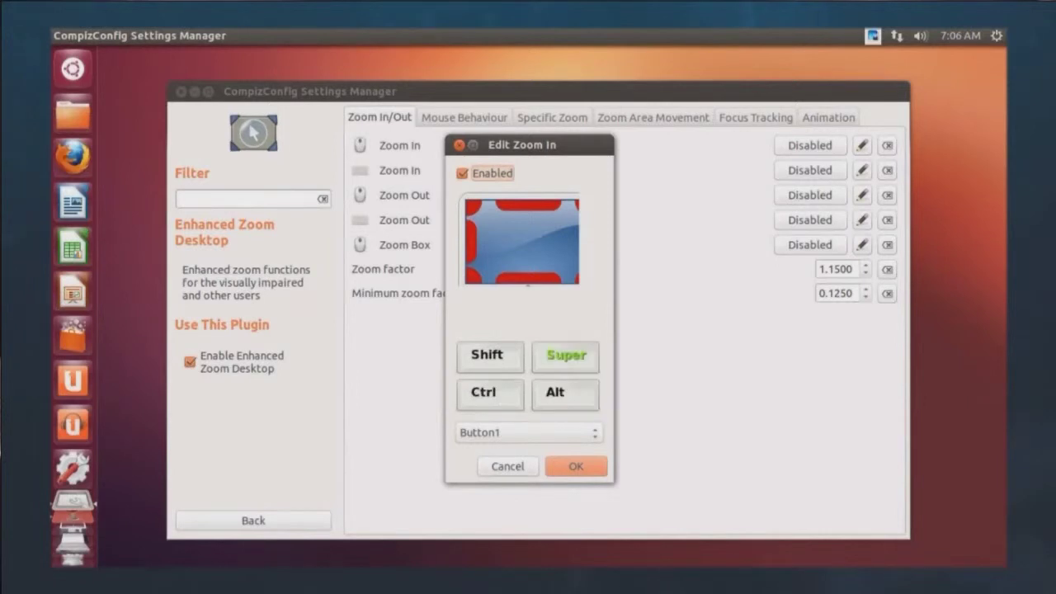
{"action": "key", "text": "space"}
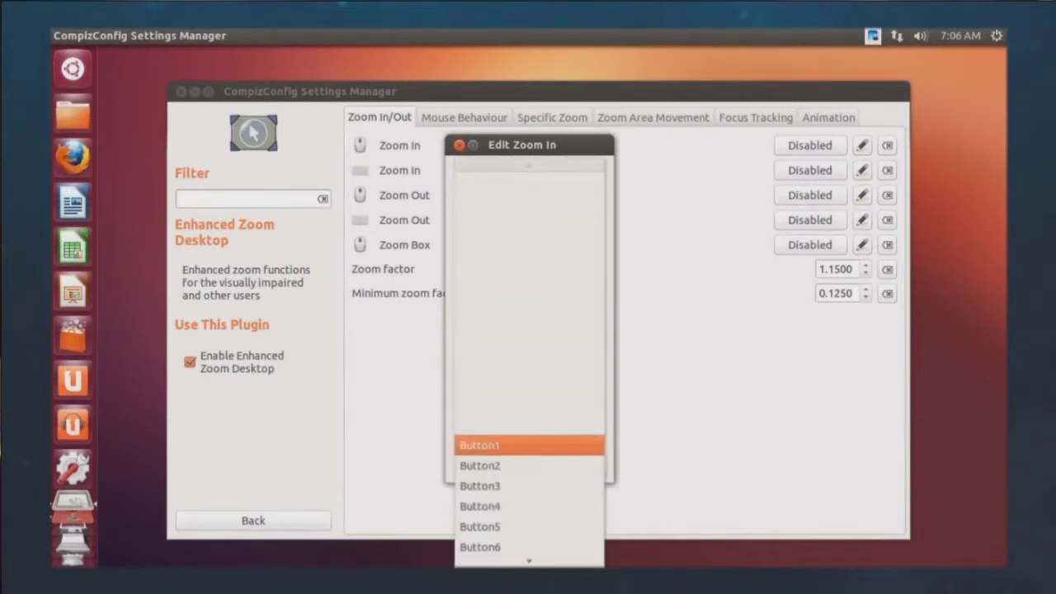
{"action": "key", "text": "Down"}
{"action": "key", "text": "Down"}
{"action": "key", "text": "Down"}
{"action": "key", "text": "Return"}
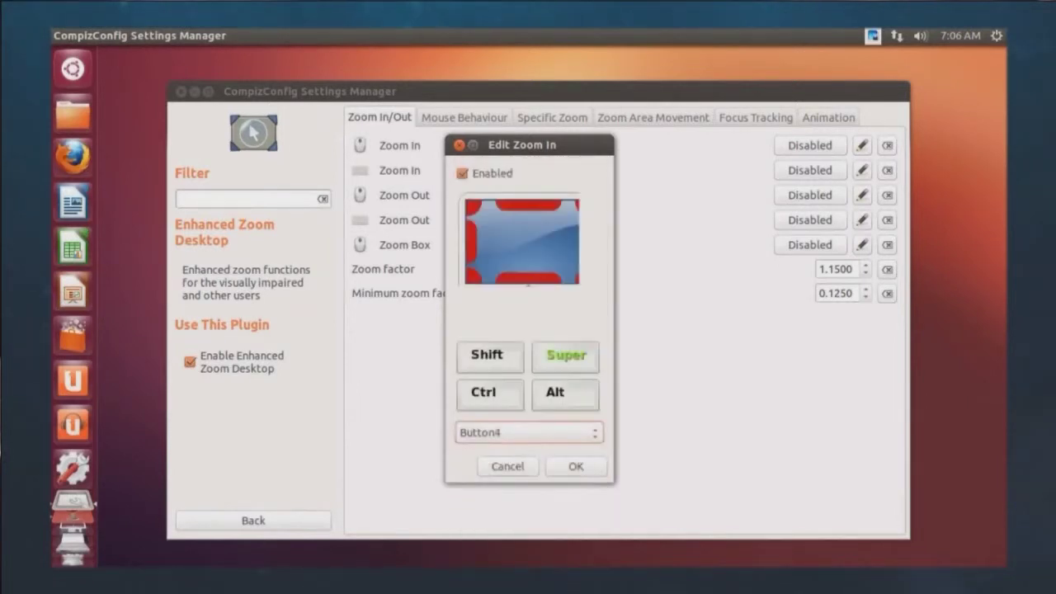
{"action": "key", "text": "Tab"}
{"action": "key", "text": "Tab"}
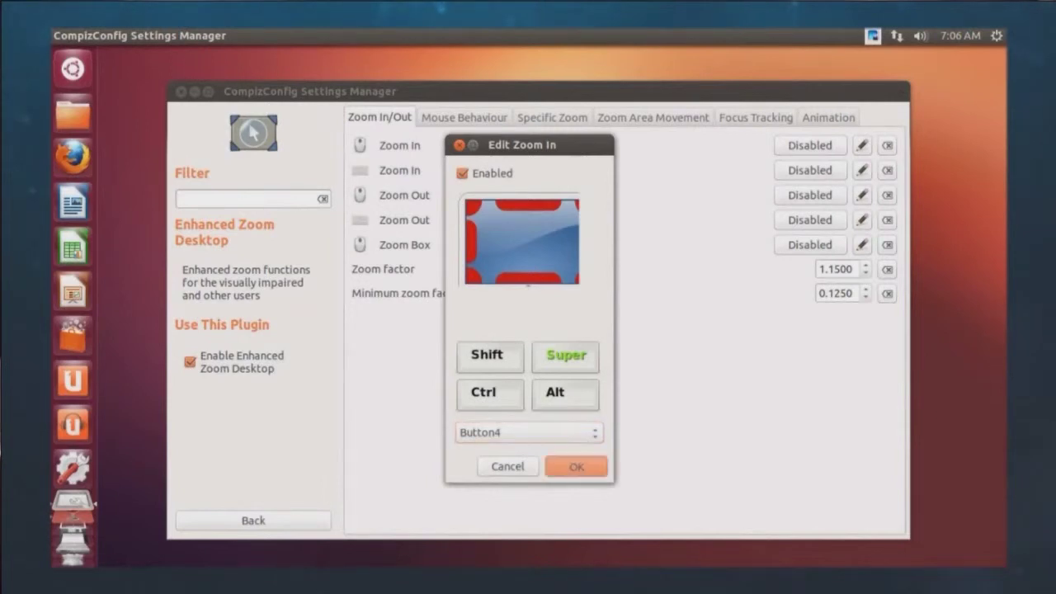
{"action": "key", "text": "Return"}
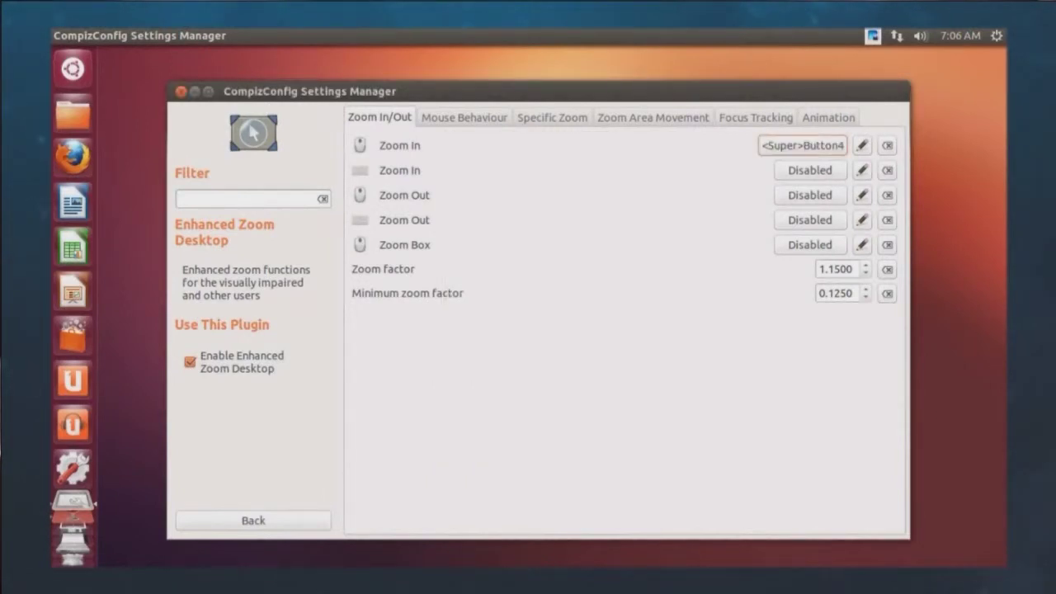
Enable the Zoom Out mouse binding and set it to <Super>Button5
{"action": "key", "text": "Return"}
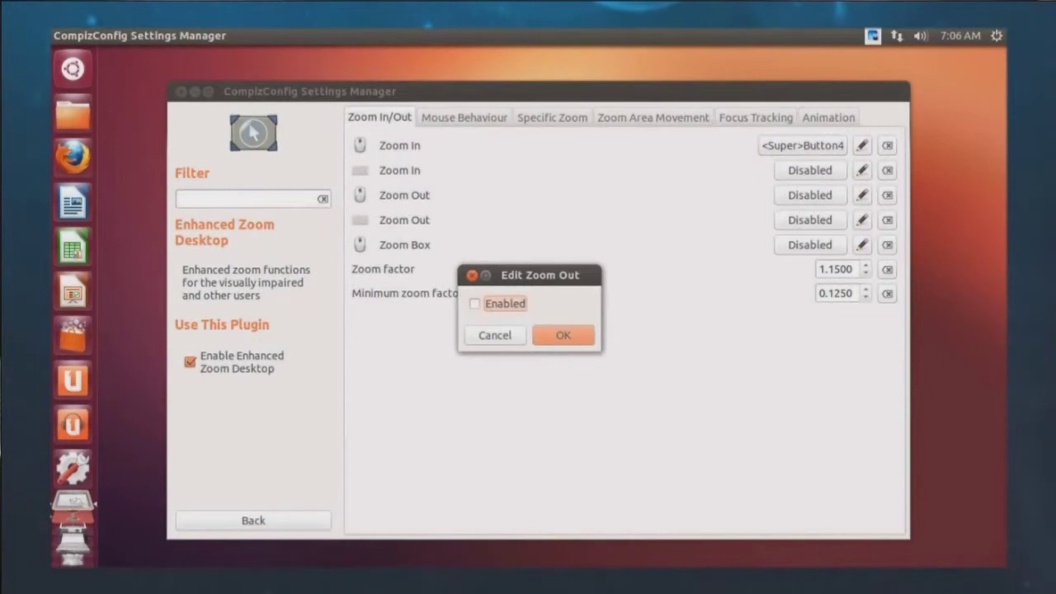
{"action": "key", "text": "space"}
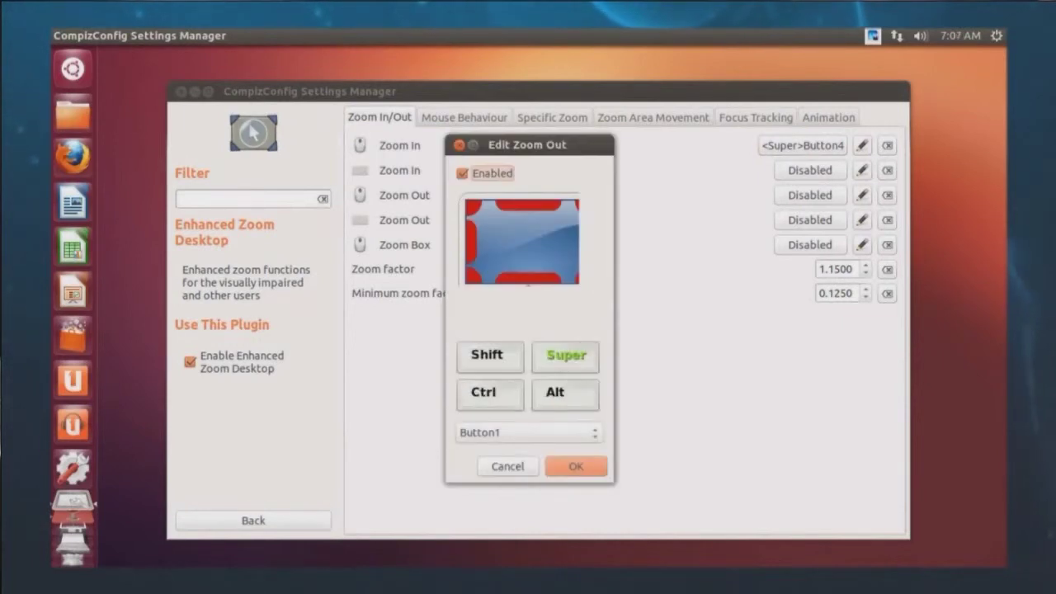
{"action": "key", "text": "space"}
{"action": "key", "text": "Down"}
{"action": "key", "text": "Down"}
{"action": "key", "text": "Down"}
{"action": "key", "text": "Down"}
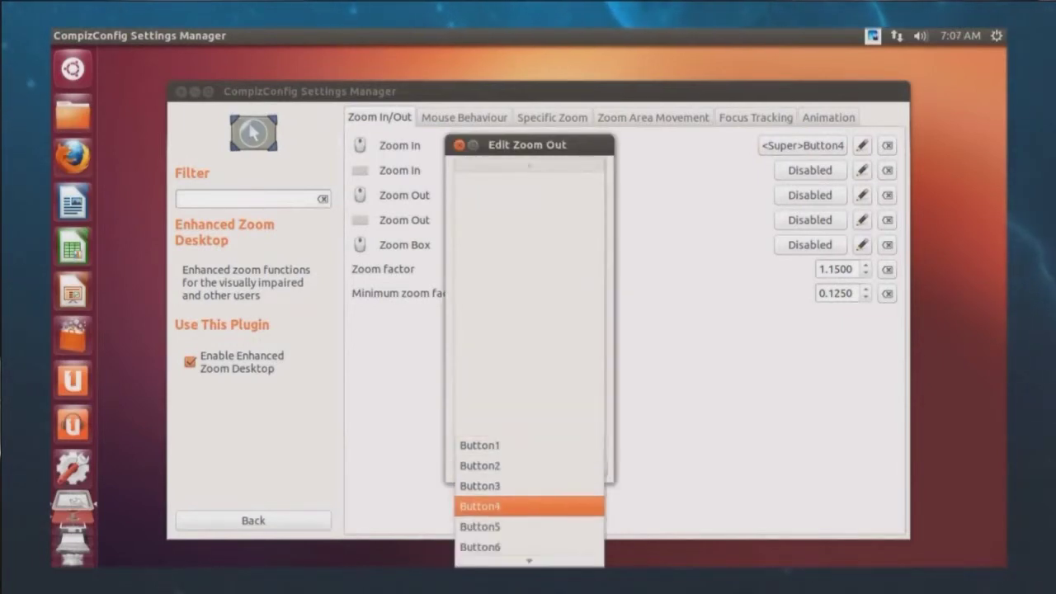
{"action": "key", "text": "Return"}
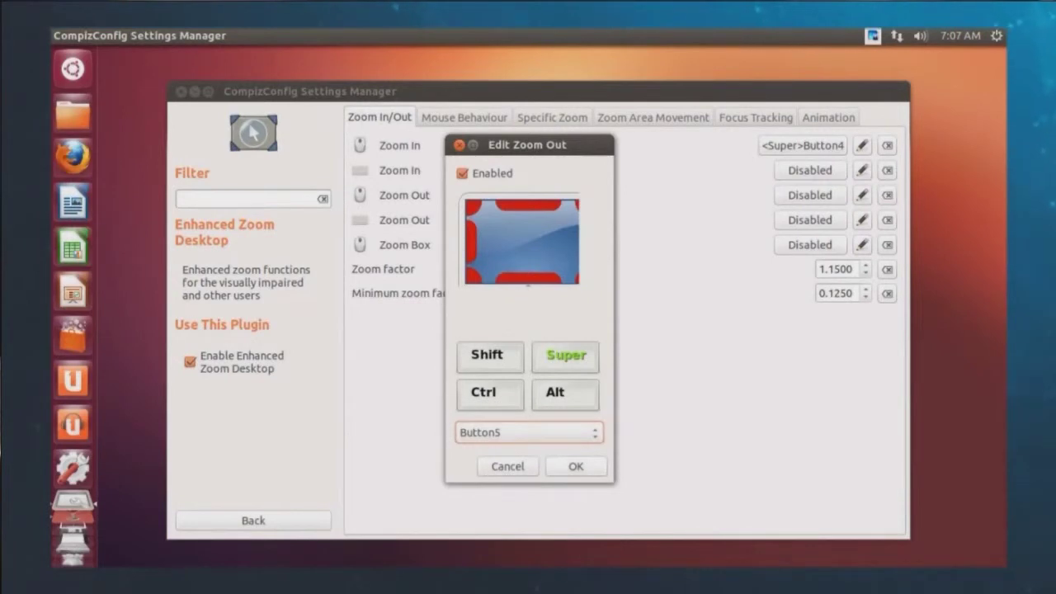
{"action": "key", "text": "Tab"}
{"action": "key", "text": "Return"}
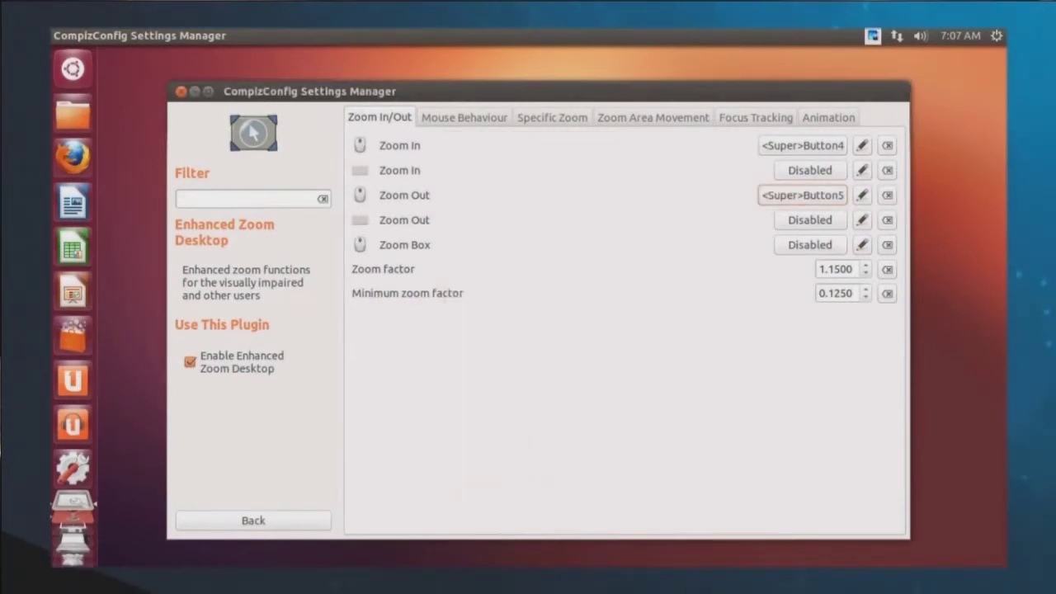
Test the new bindings by zooming in and out with Super and the mouse wheel
{"action": "scroll", "coordinate": [584, 469], "scroll_direction": "up", "scroll_amount": 5}
{"action": "scroll", "coordinate": [584, 469], "scroll_direction": "down", "scroll_amount": 5}
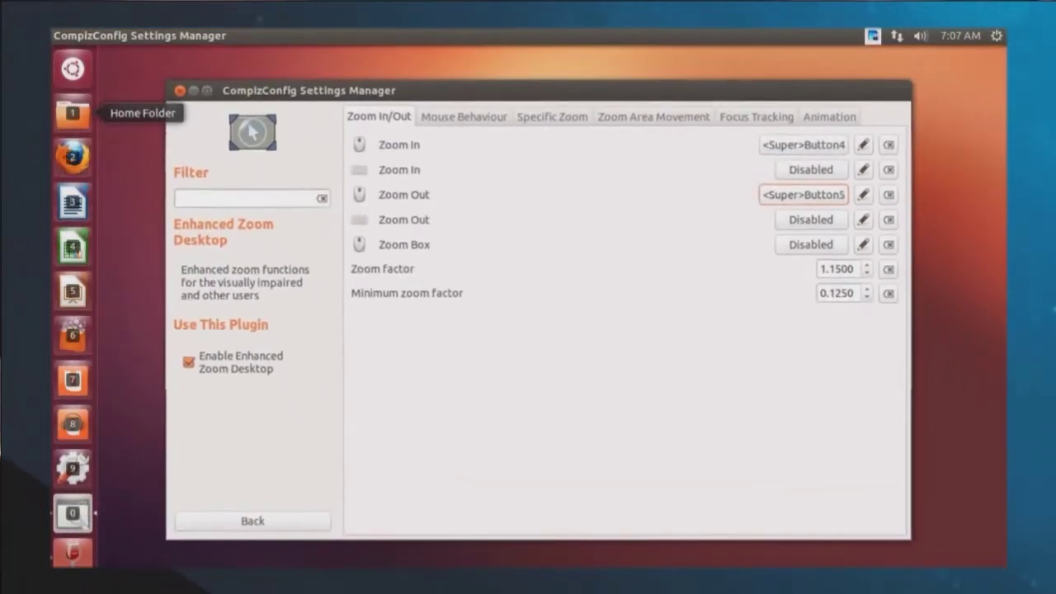
{"action": "scroll", "coordinate": [247, 120], "scroll_direction": "up", "scroll_amount": 5}
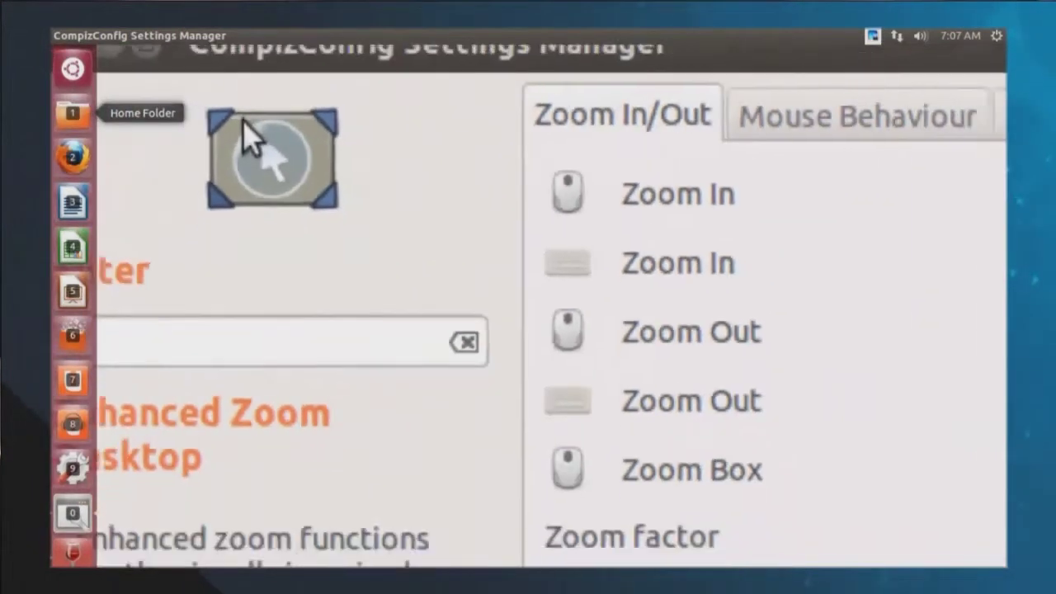
{"action": "scroll", "coordinate": [245, 122], "scroll_direction": "down", "scroll_amount": 5}
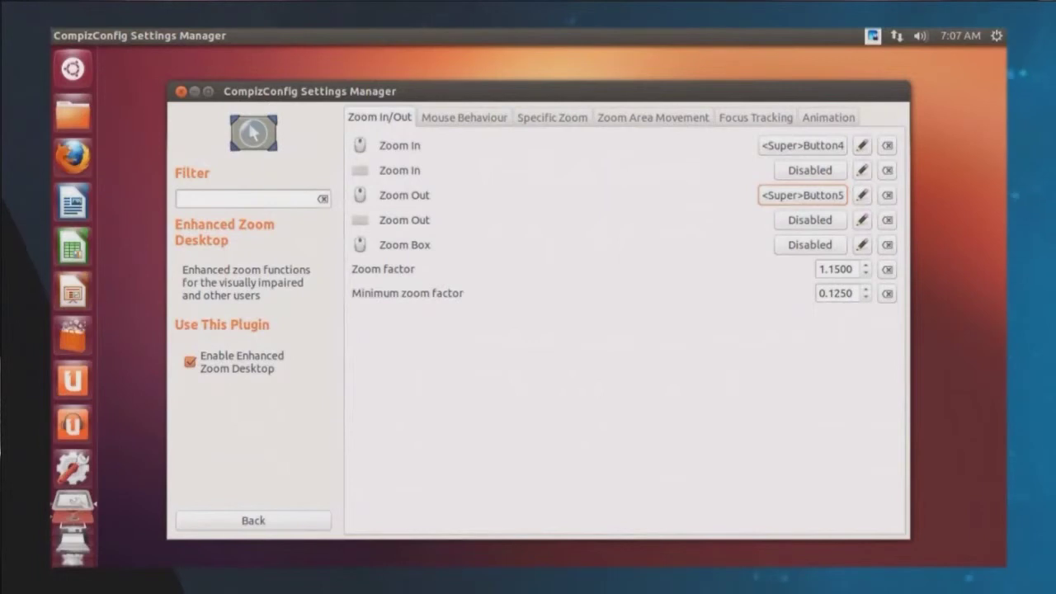
Return to the plugin categories, filter by 'unity', and open the Ubuntu Unity Plugin
{"action": "left_click", "coordinate": [248, 198]}
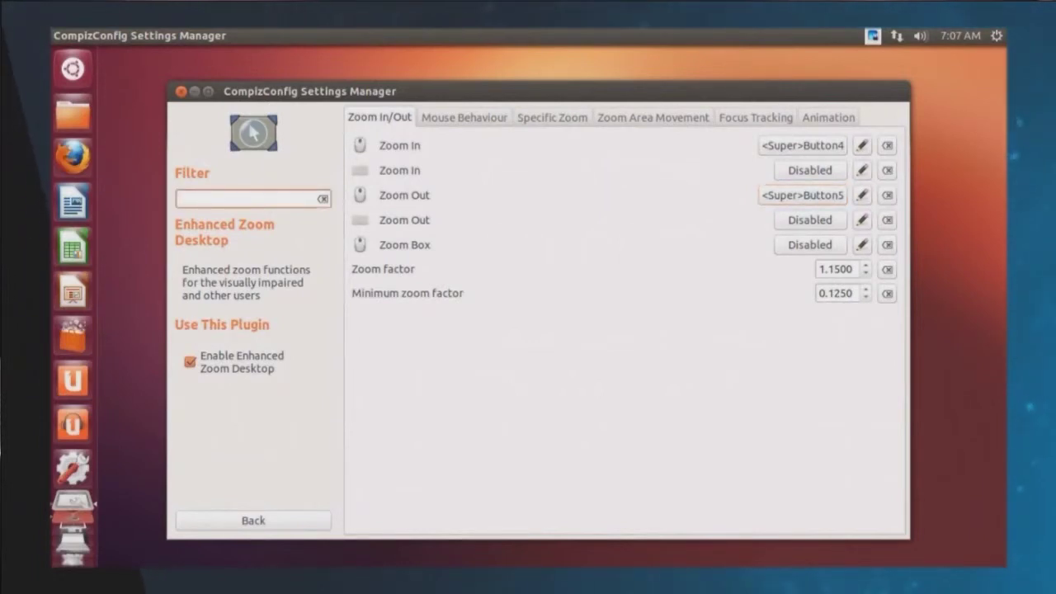
{"action": "type", "text": "unity"}
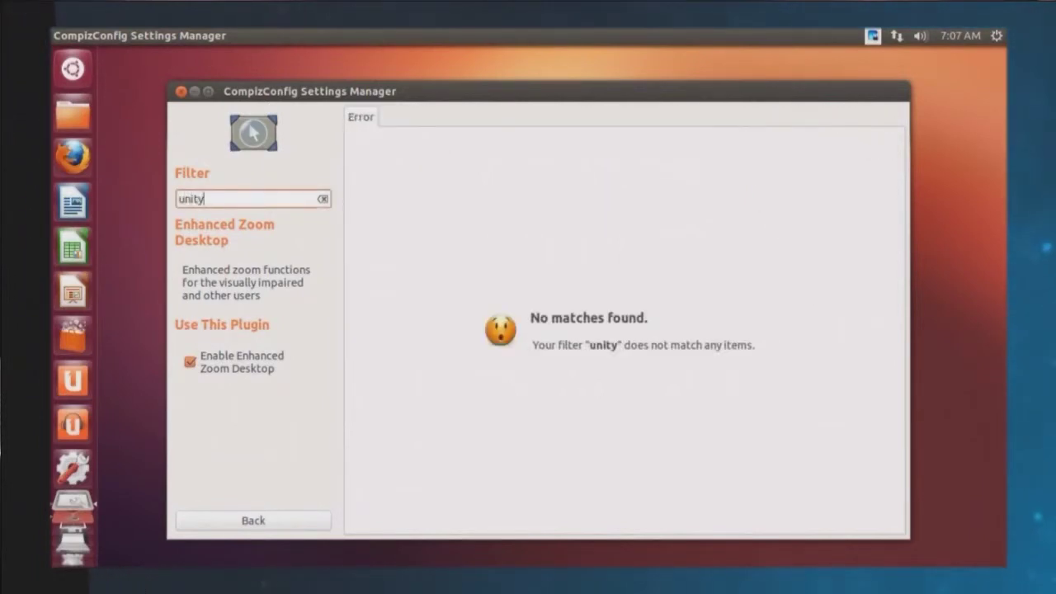
{"action": "key", "text": "BackSpace"}
{"action": "key", "text": "BackSpace"}
{"action": "key", "text": "BackSpace"}
{"action": "key", "text": "BackSpace"}
{"action": "key", "text": "BackSpace"}
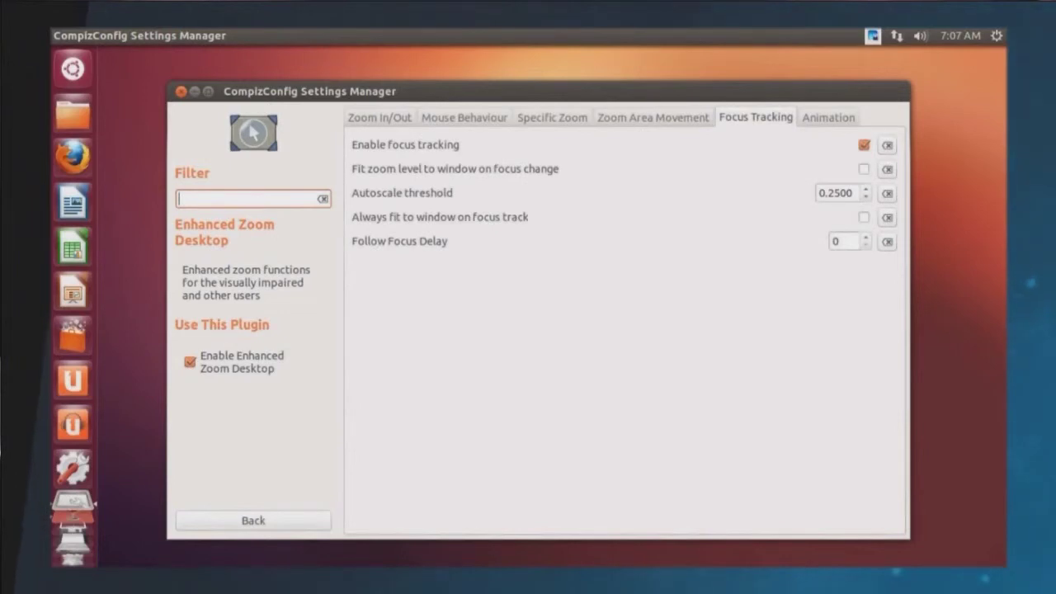
{"action": "left_click", "coordinate": [253, 520]}
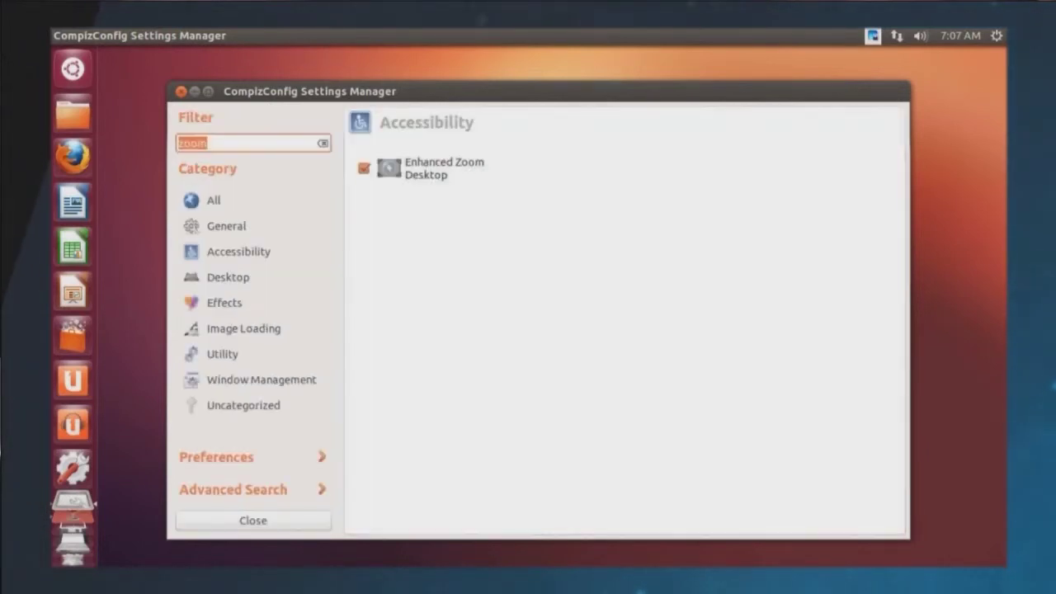
{"action": "type", "text": "unity"}
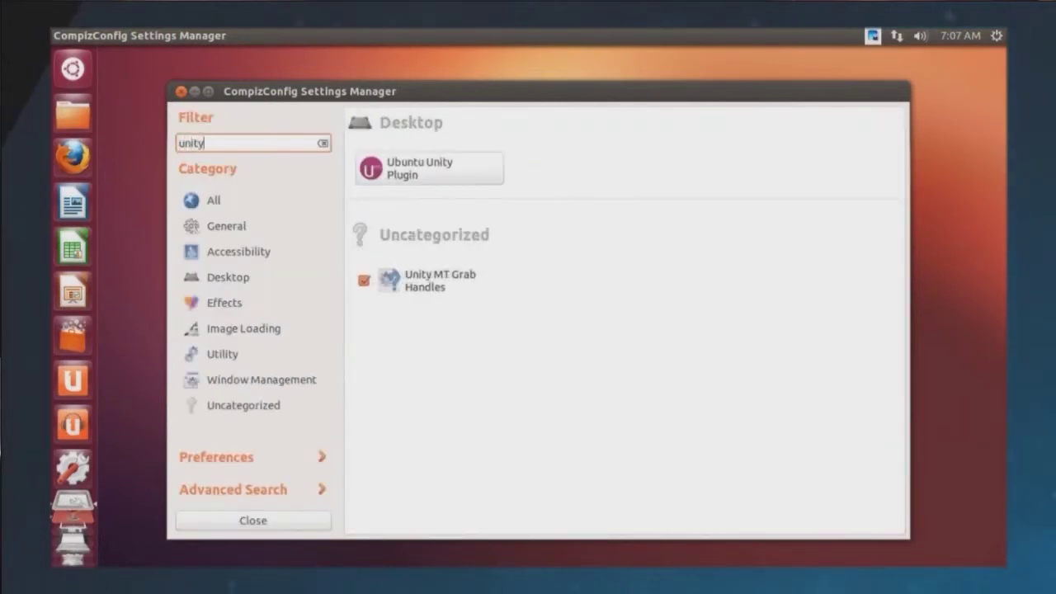
{"action": "left_click", "coordinate": [408, 168]}
On the Experimental tab, uncheck Enable Shortcut Hints Overlay, then briefly open and close the Dash
{"action": "left_click", "coordinate": [495, 116]}
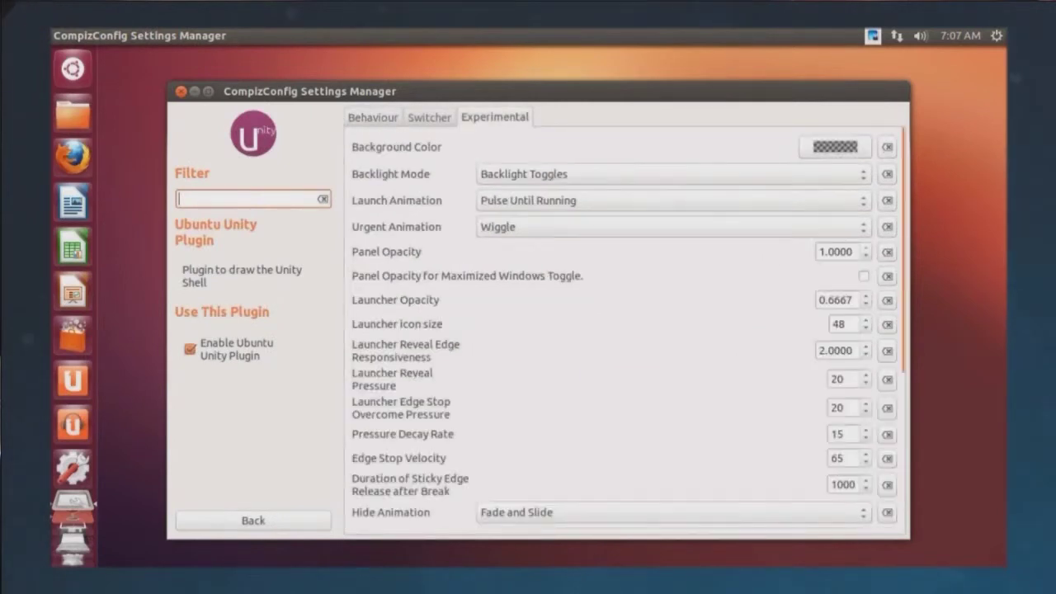
{"action": "scroll", "coordinate": [624, 330], "scroll_direction": "down", "scroll_amount": 3}
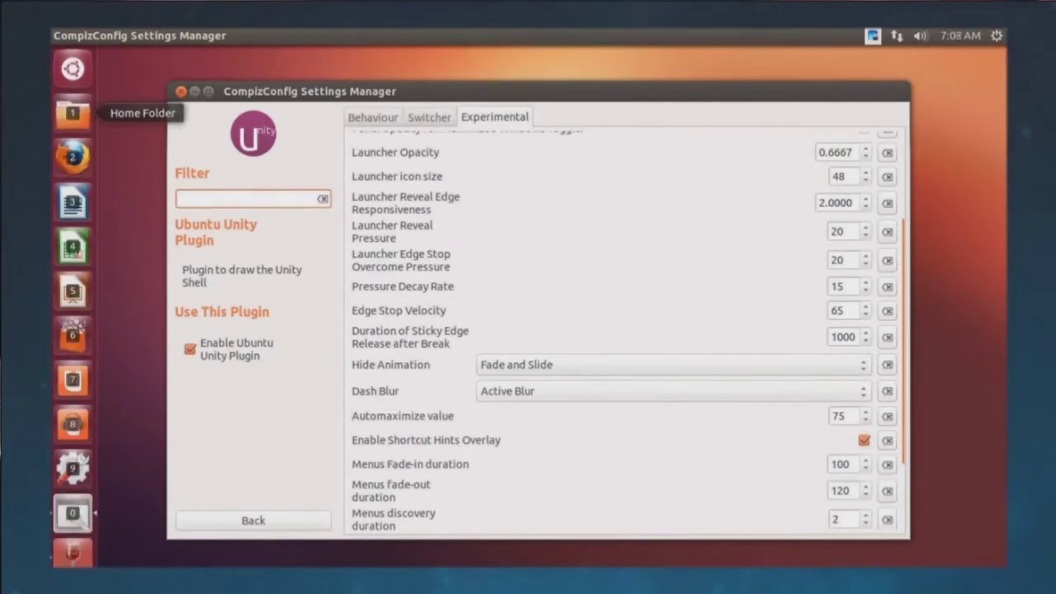
{"action": "scroll", "coordinate": [377, 442], "scroll_direction": "up", "scroll_amount": 5}
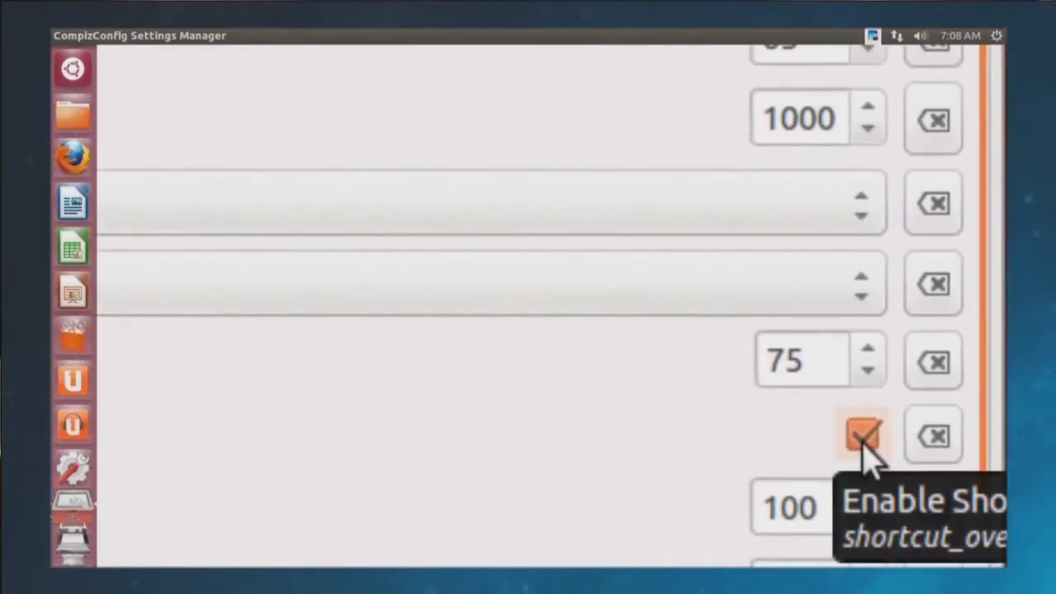
{"action": "left_click", "coordinate": [862, 437]}
{"action": "scroll", "coordinate": [866, 454], "scroll_direction": "down", "scroll_amount": 3}
{"action": "key", "text": "super"}
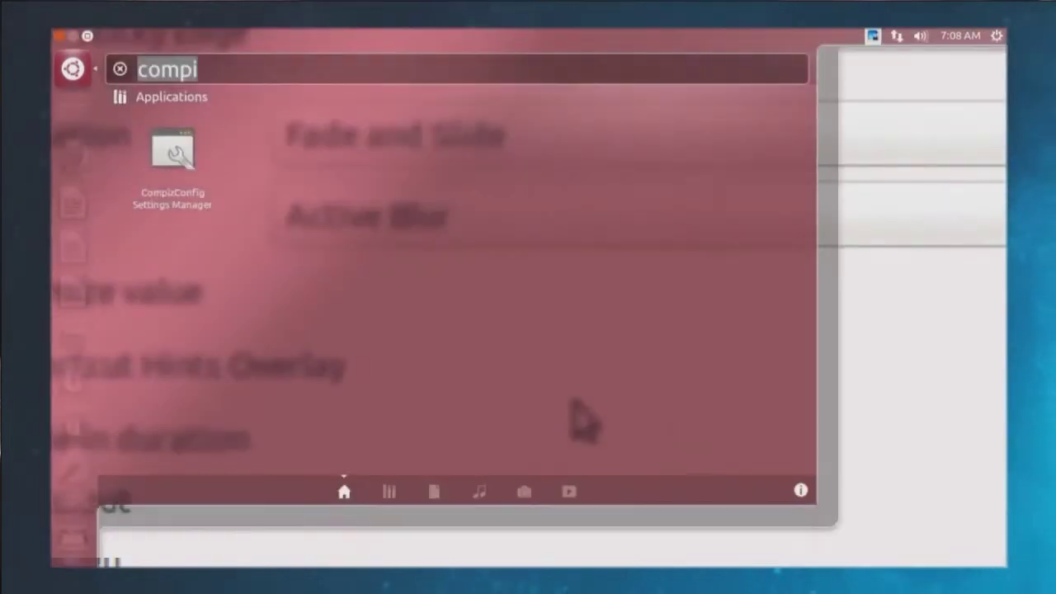
{"action": "key", "text": "Escape"}
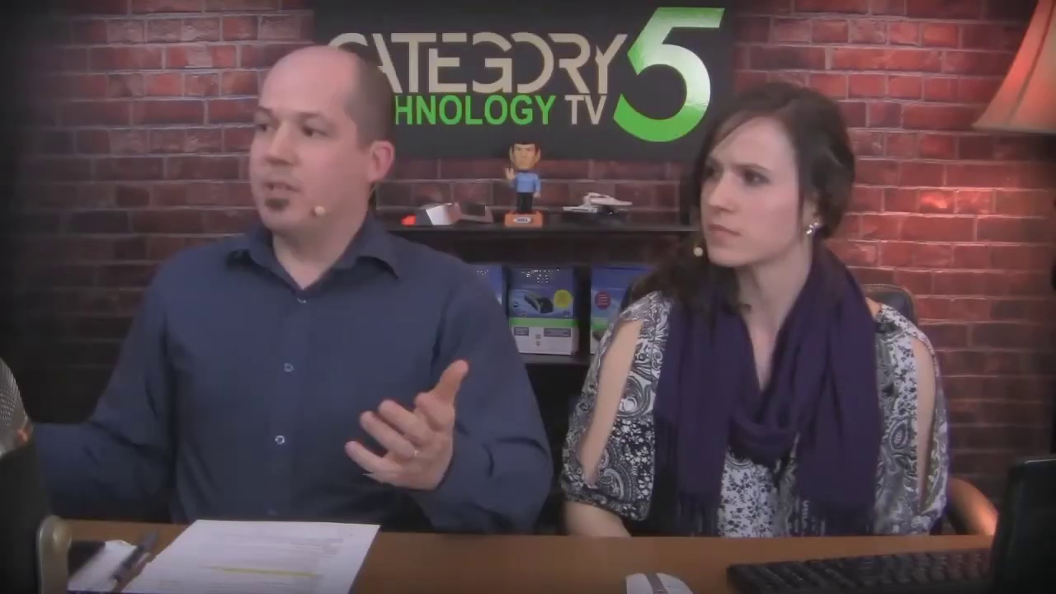